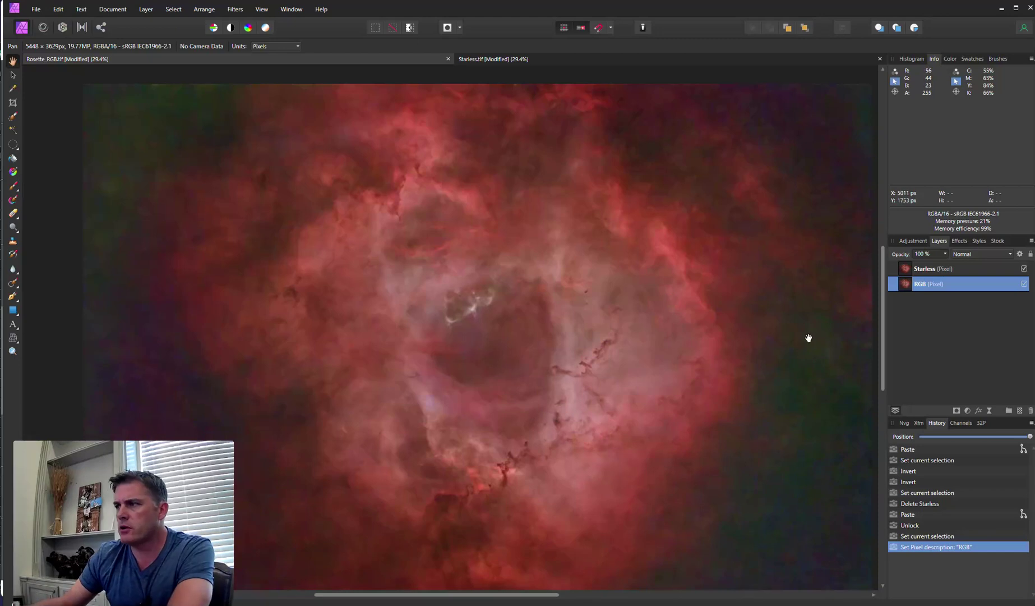
click(936, 269)
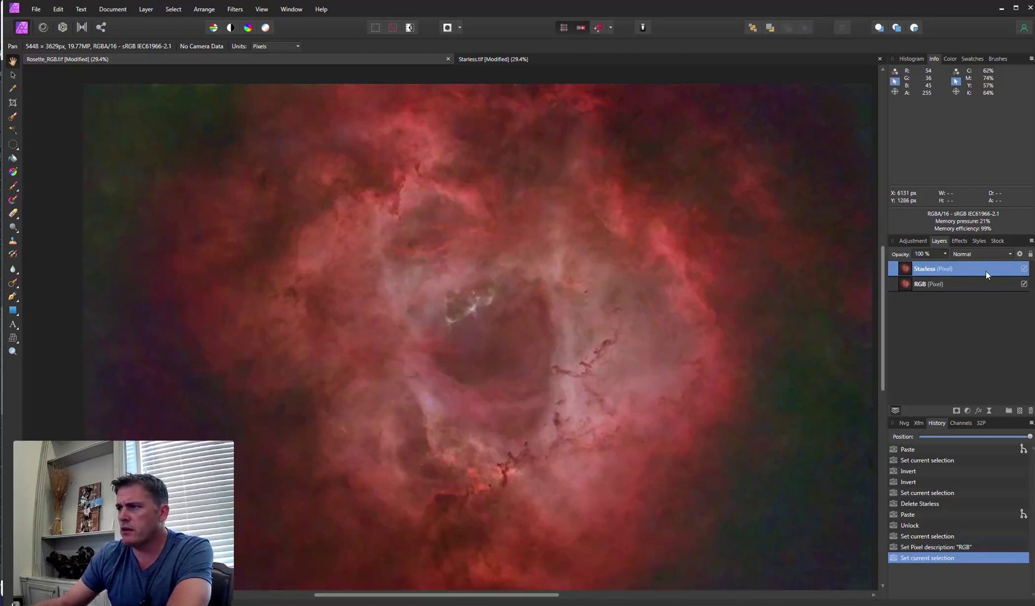
click(1023, 268)
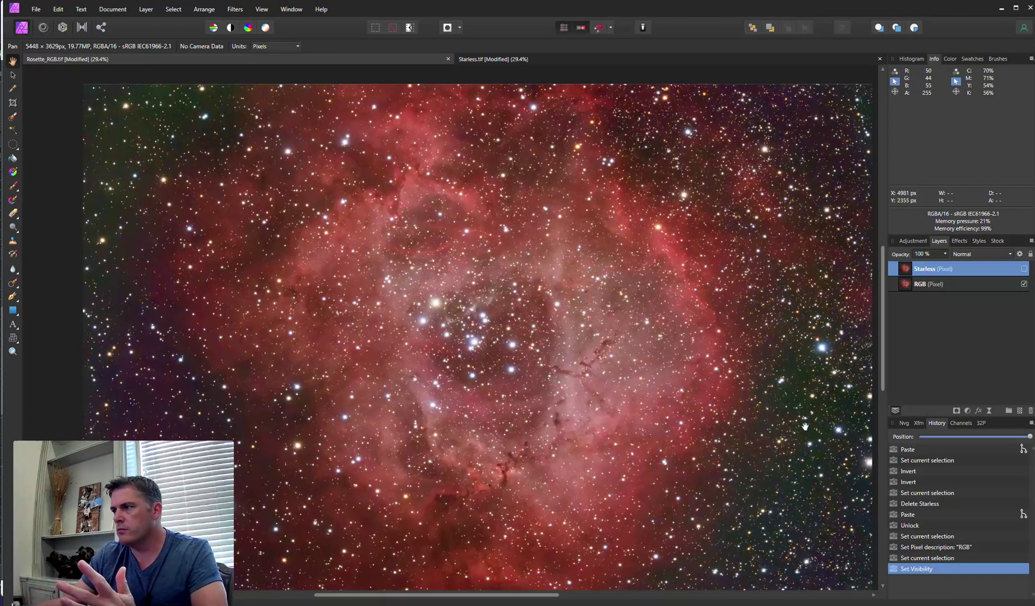
click(1024, 269)
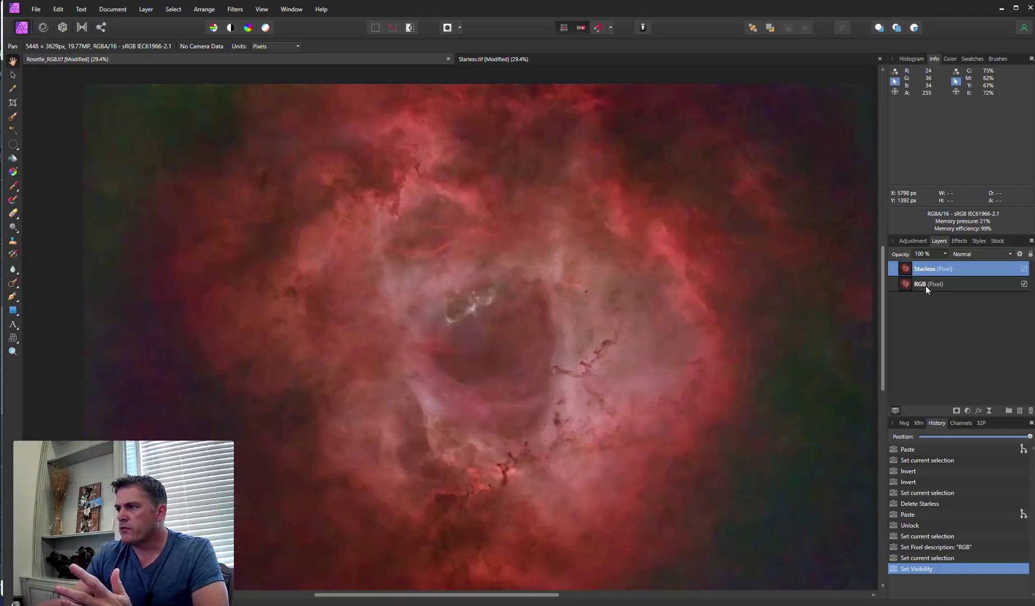
click(910, 284)
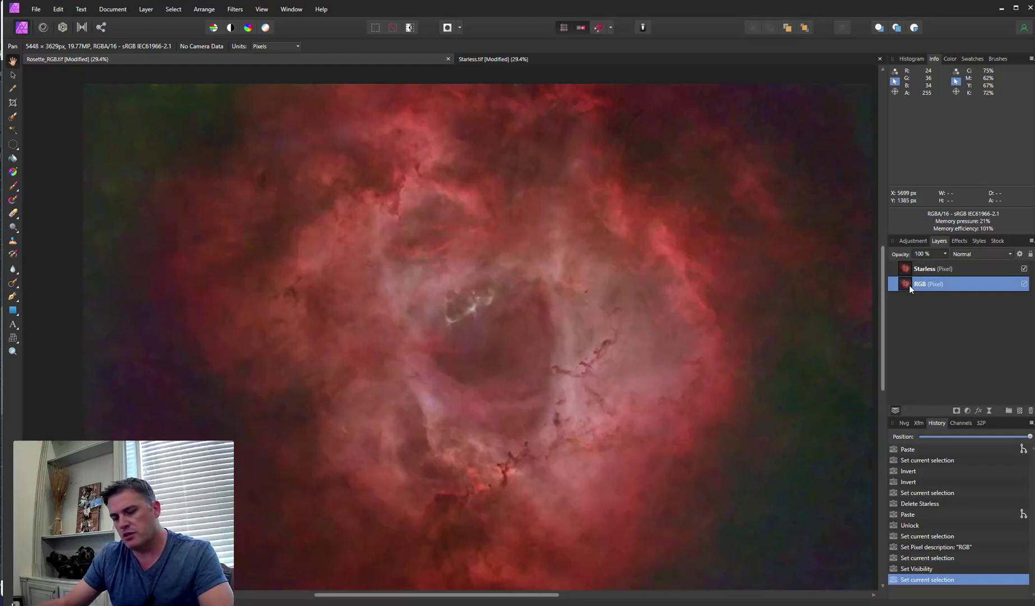
Step: Paste duplicate copies of the RGB layer and the Starless layer into the stack
key(ctrl+v)
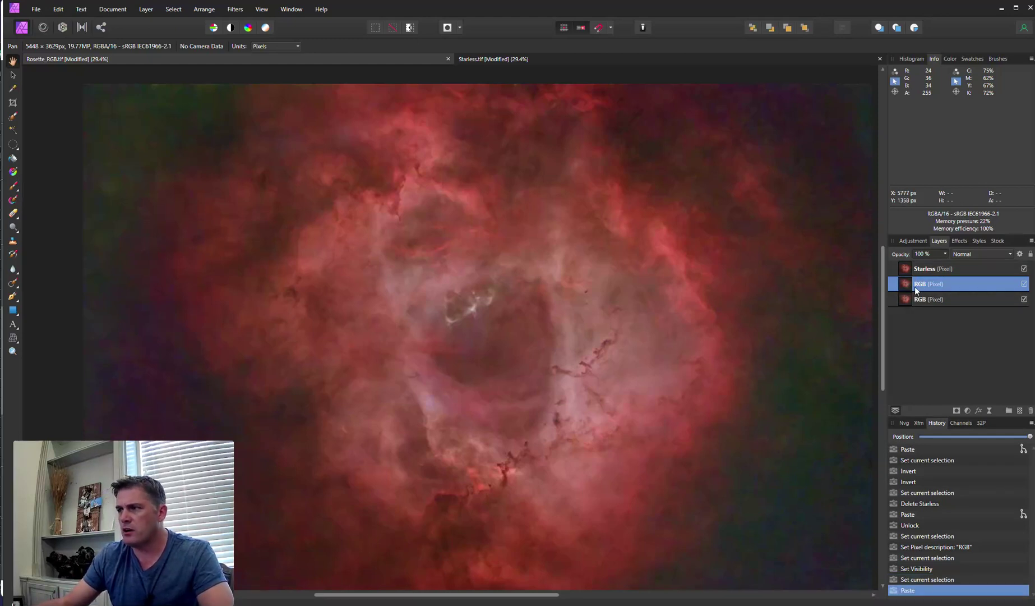
click(907, 269)
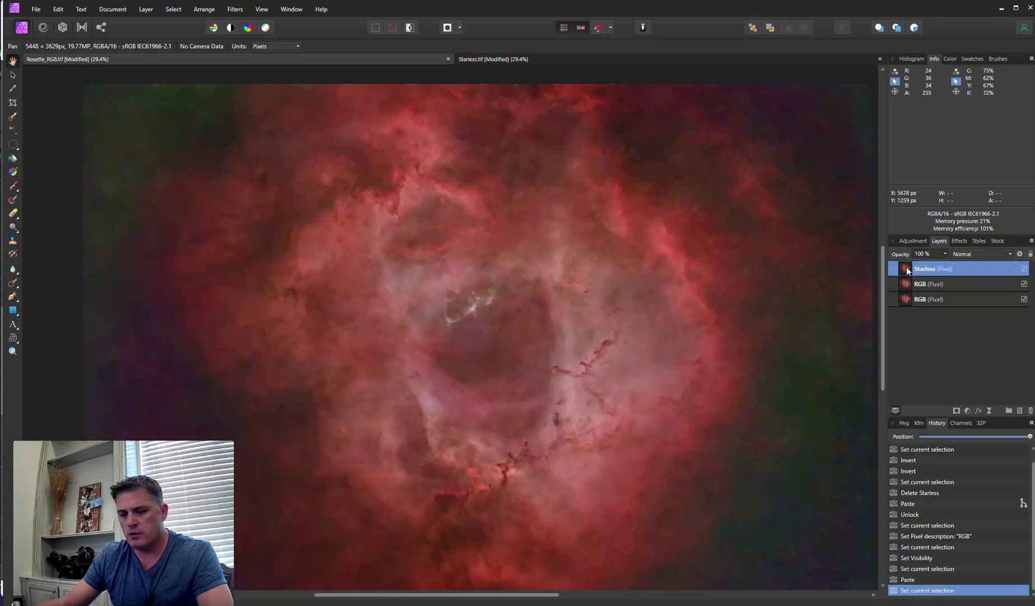
key(ctrl+v)
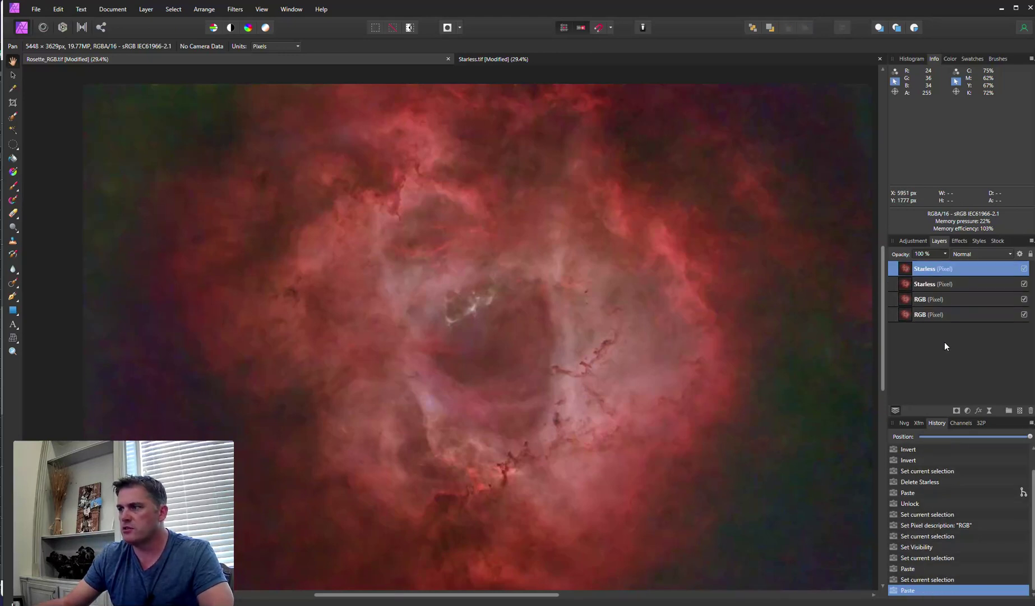
Step: Invert the RGB copy, the second Starless layer and the top Starless layer with Ctrl+I
click(922, 300)
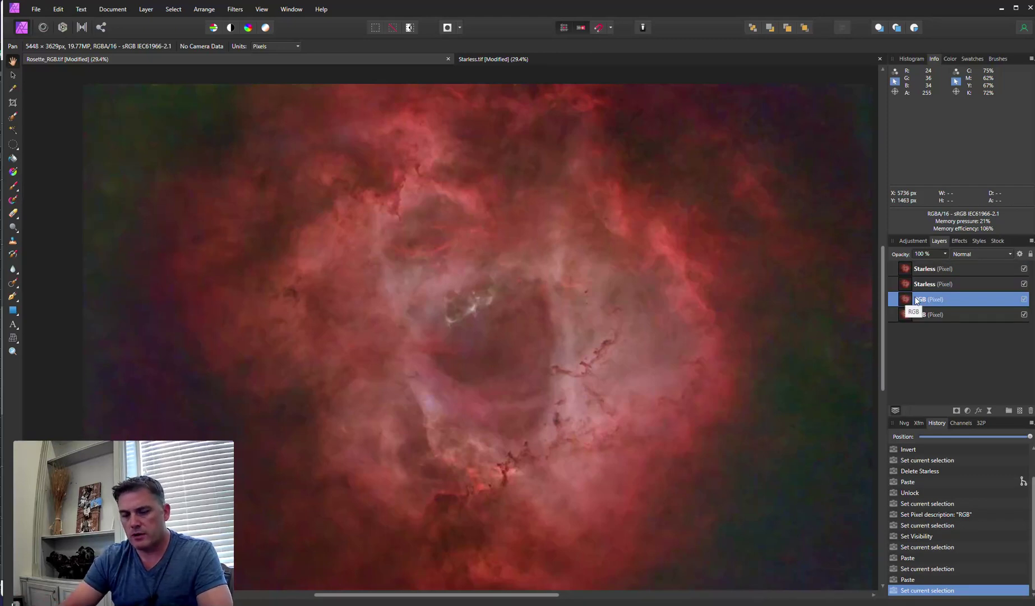
key(ctrl+i)
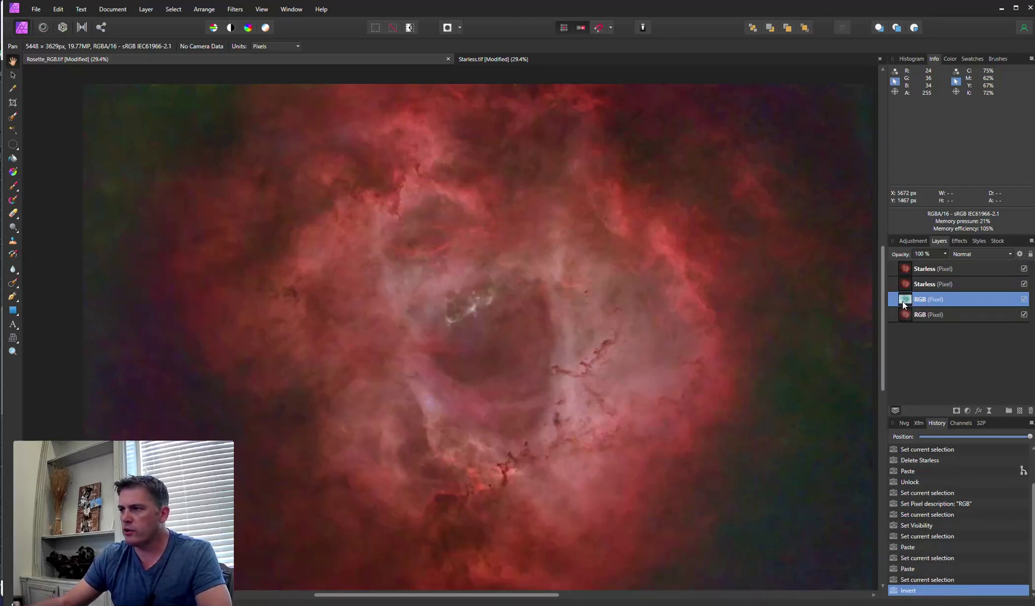
click(917, 284)
key(ctrl+i)
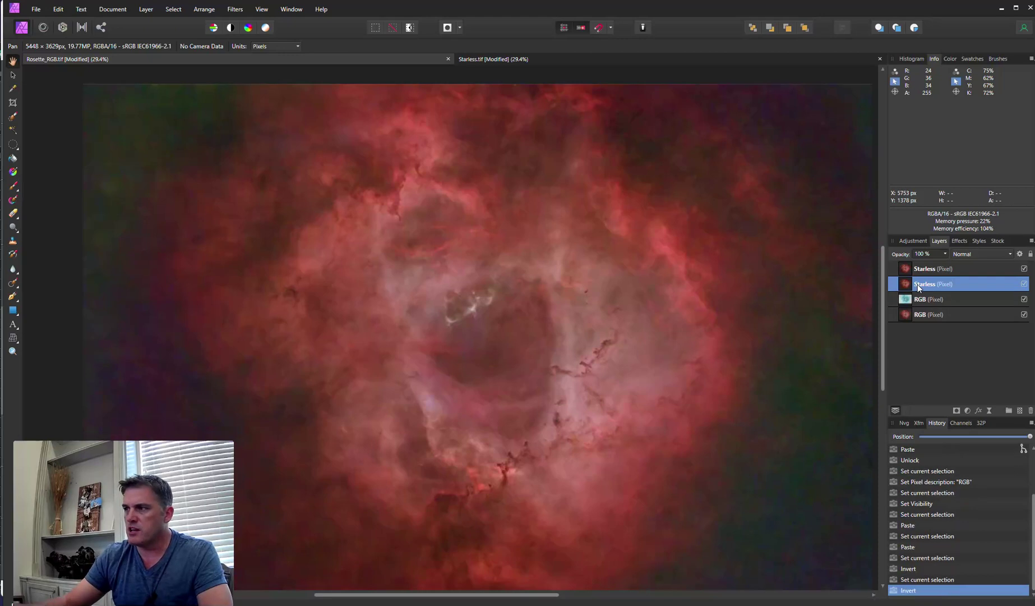
click(930, 270)
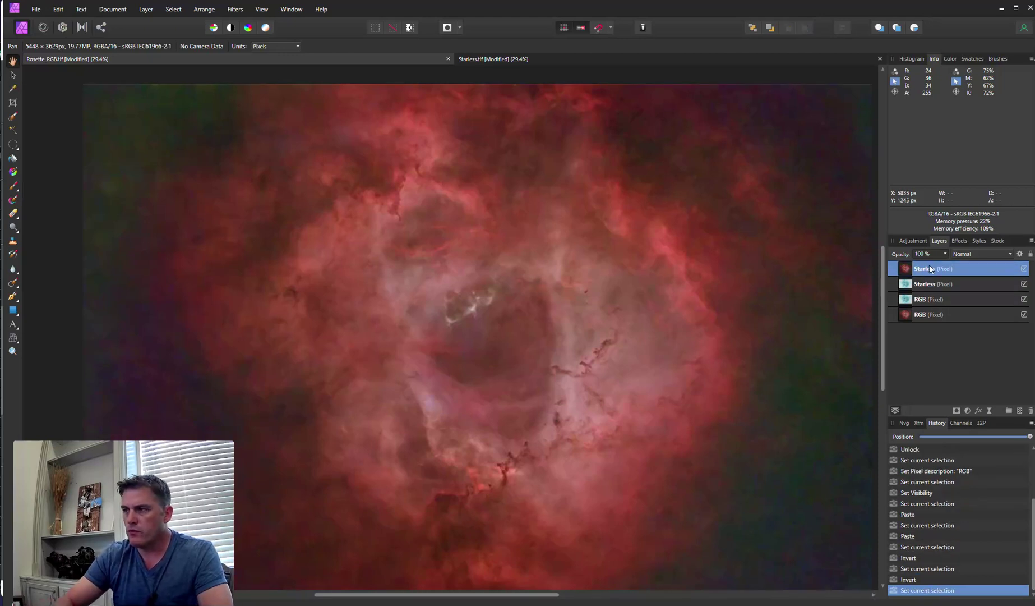
key(ctrl+i)
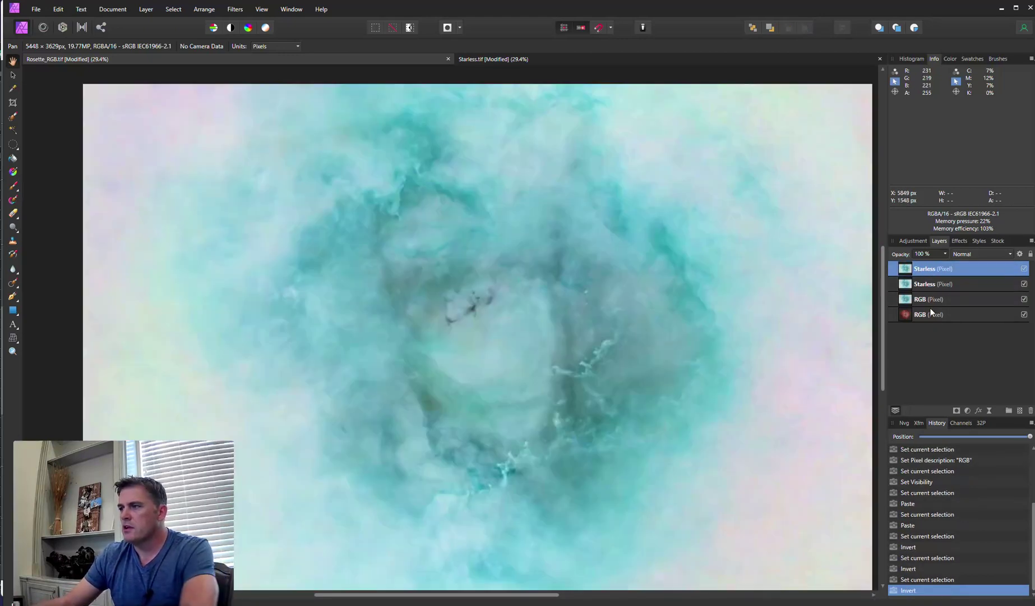
Step: Blend the second Starless layer with Divide and the top one with Multiply, then hide the top layer
click(927, 285)
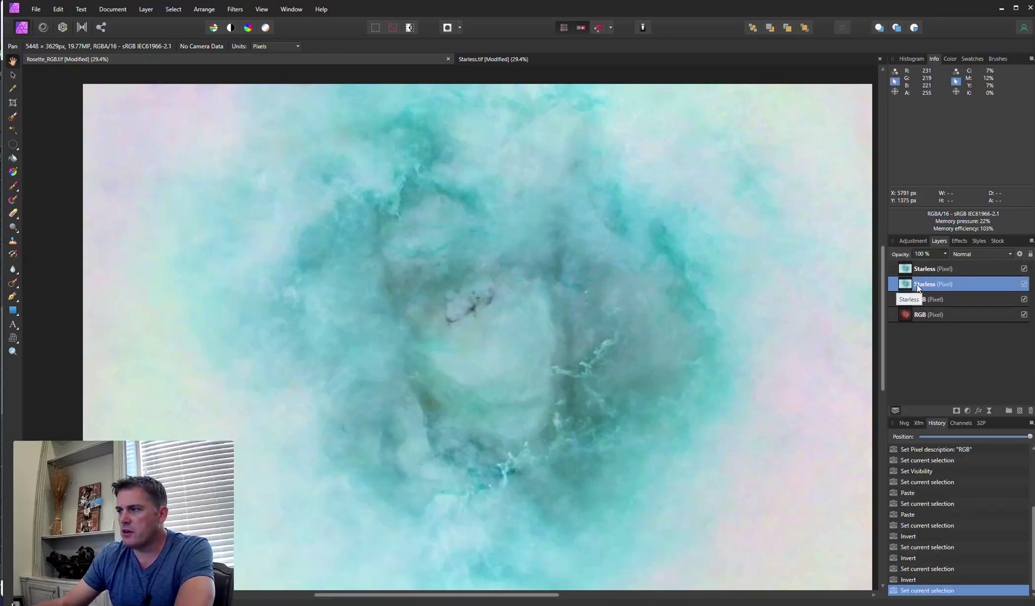
click(966, 255)
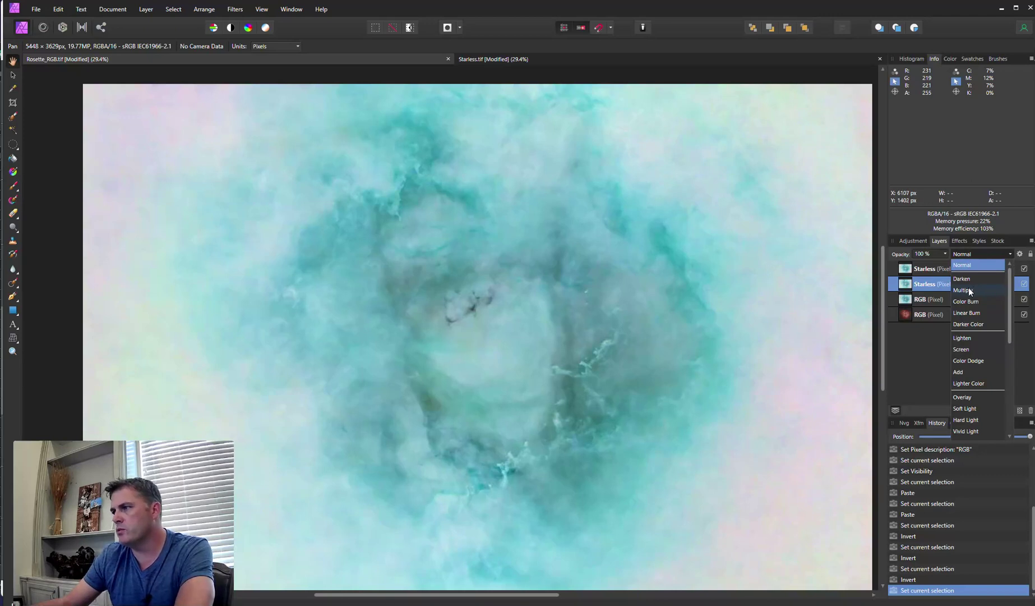
scroll(974, 400, down, 5)
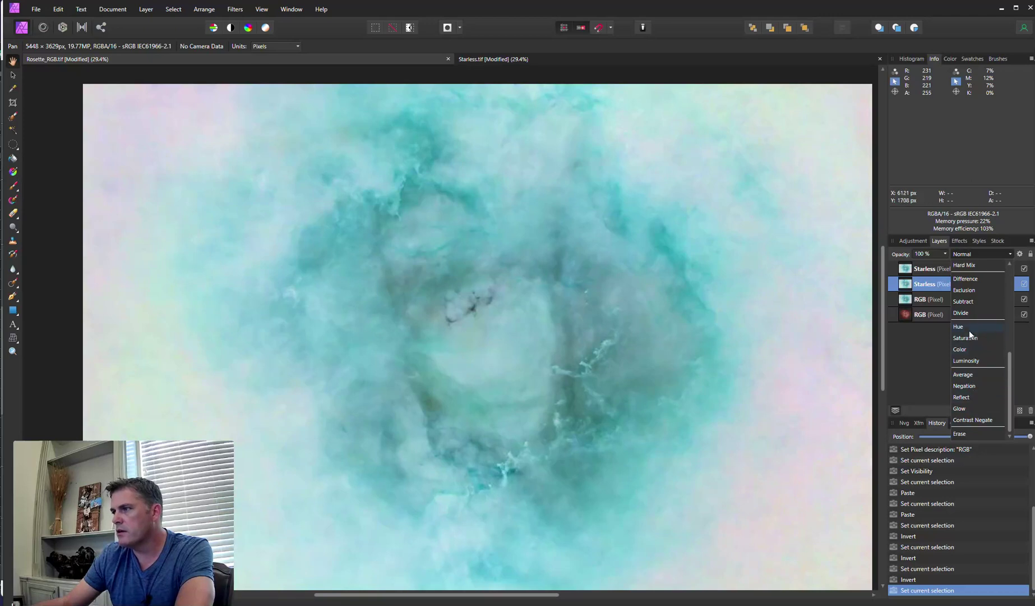
click(962, 313)
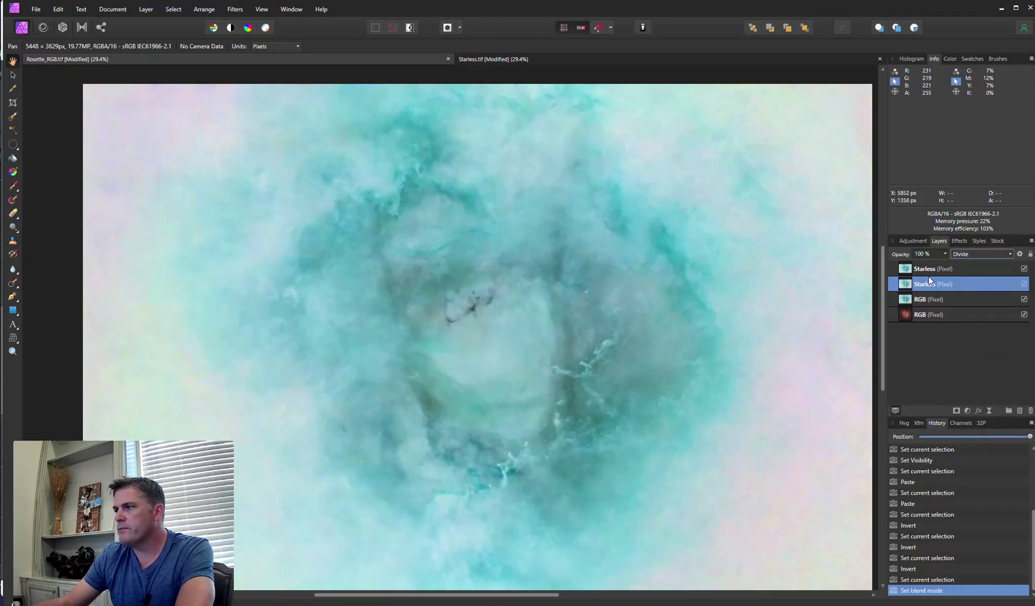
click(928, 274)
click(974, 253)
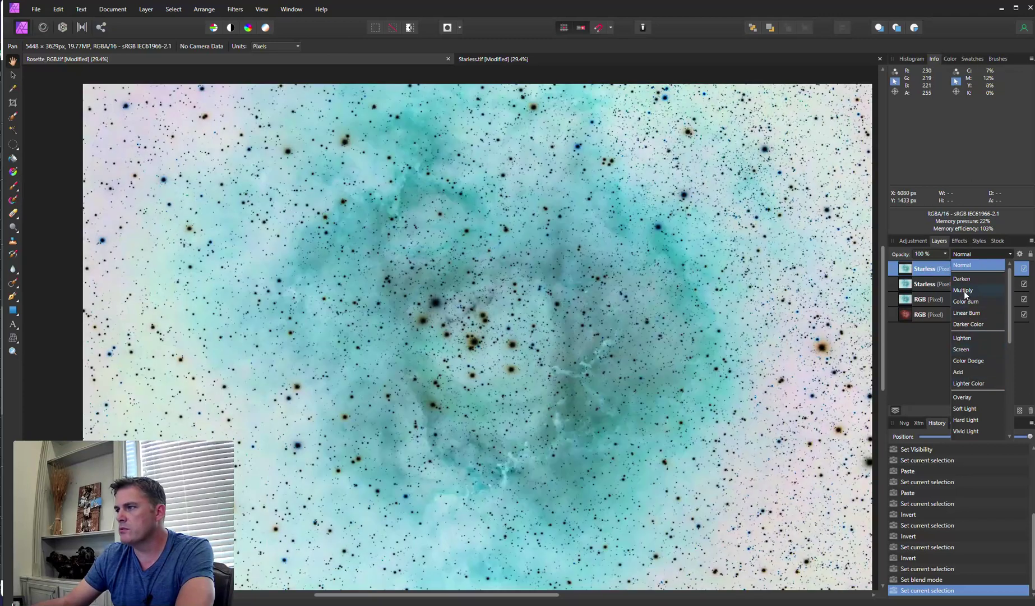
click(964, 290)
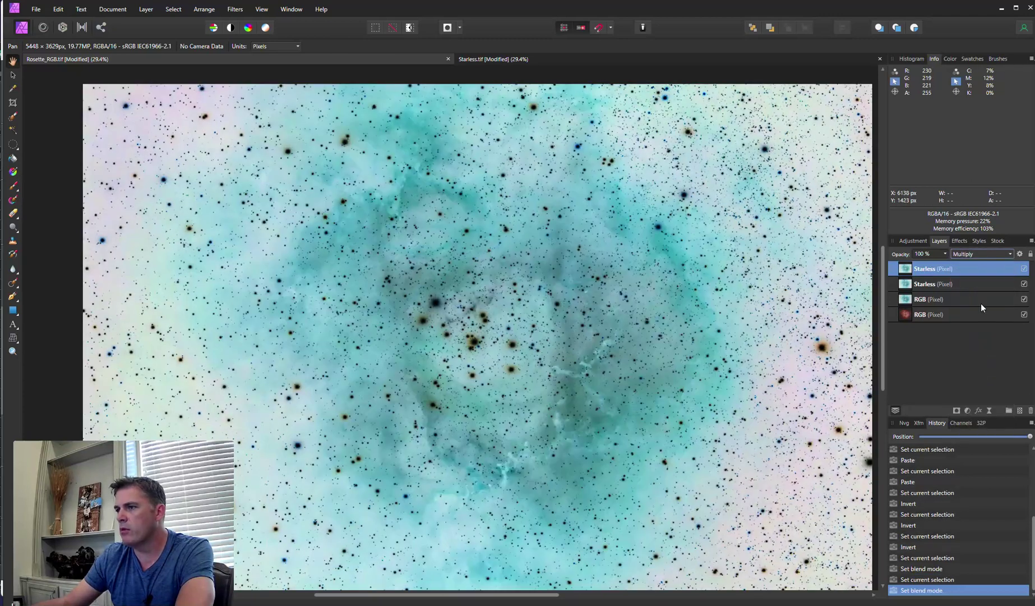
click(1024, 269)
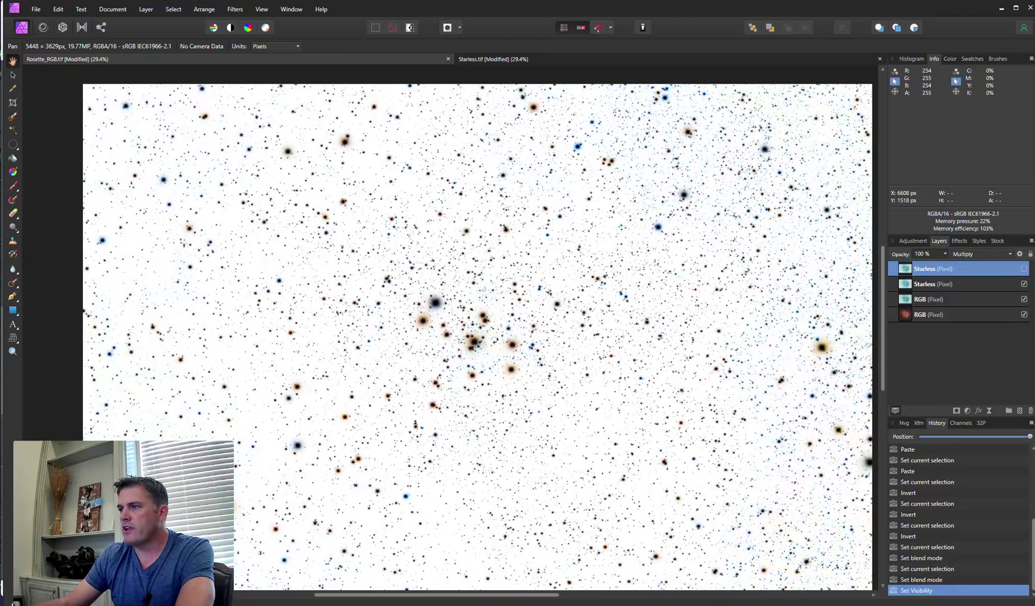
click(919, 298)
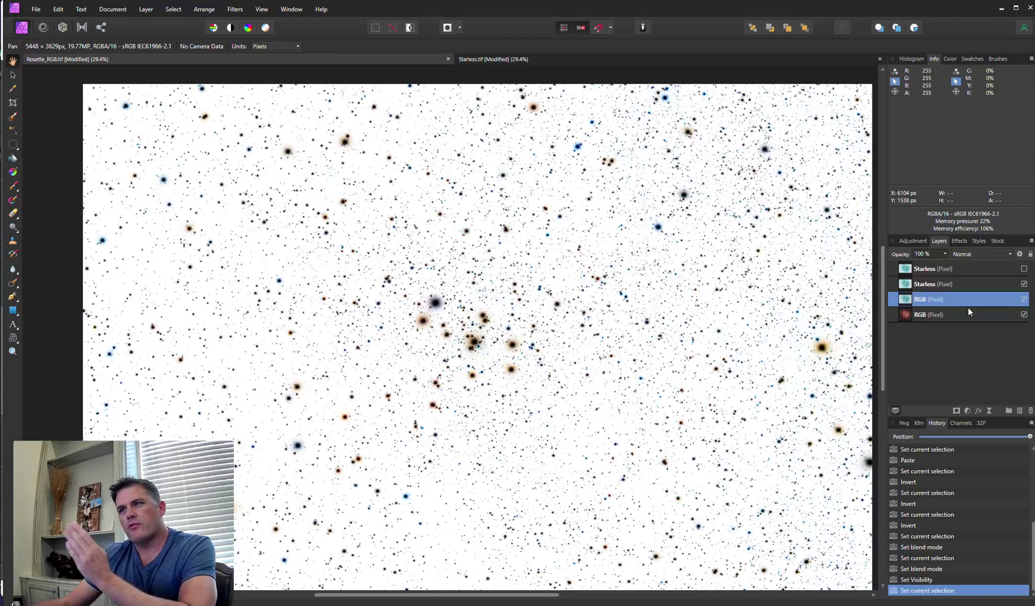
Step: Add a Curves adjustment above the RGB layer and bend the mid-curve upward to brighten the image
click(968, 410)
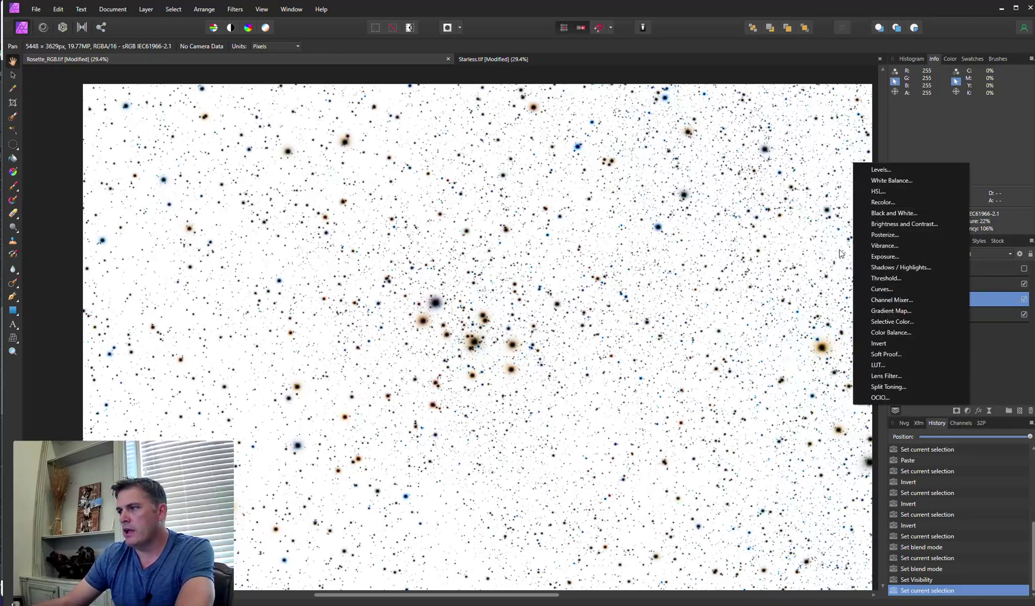
click(882, 288)
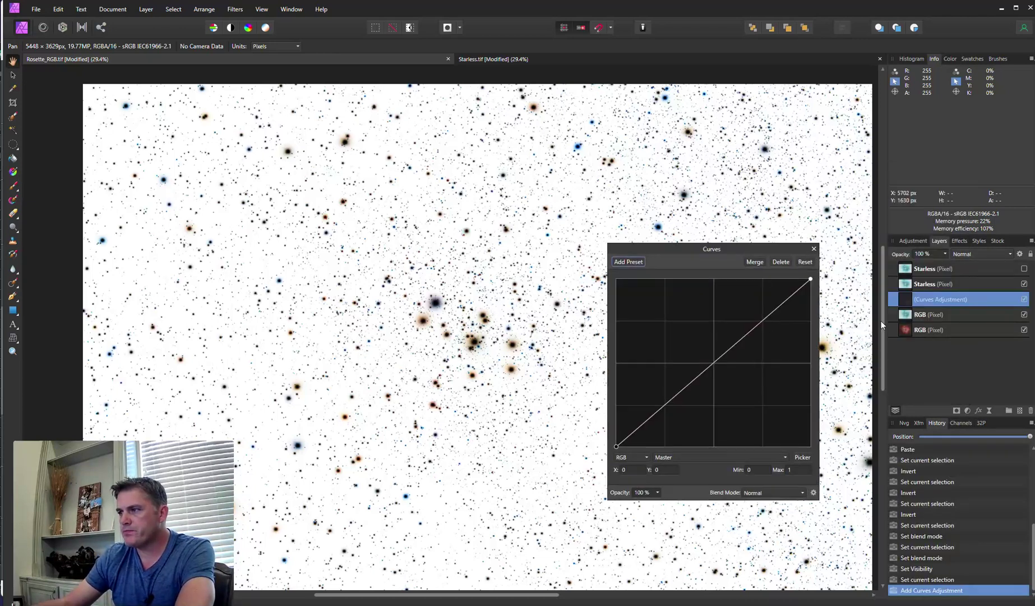
click(713, 362)
drag(714, 362, 682, 339)
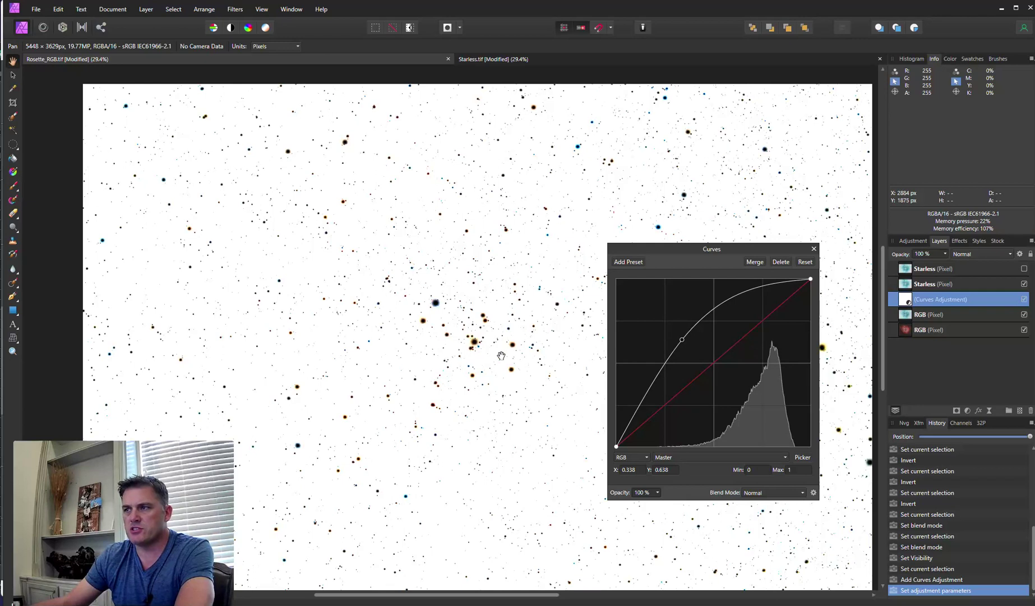
click(813, 248)
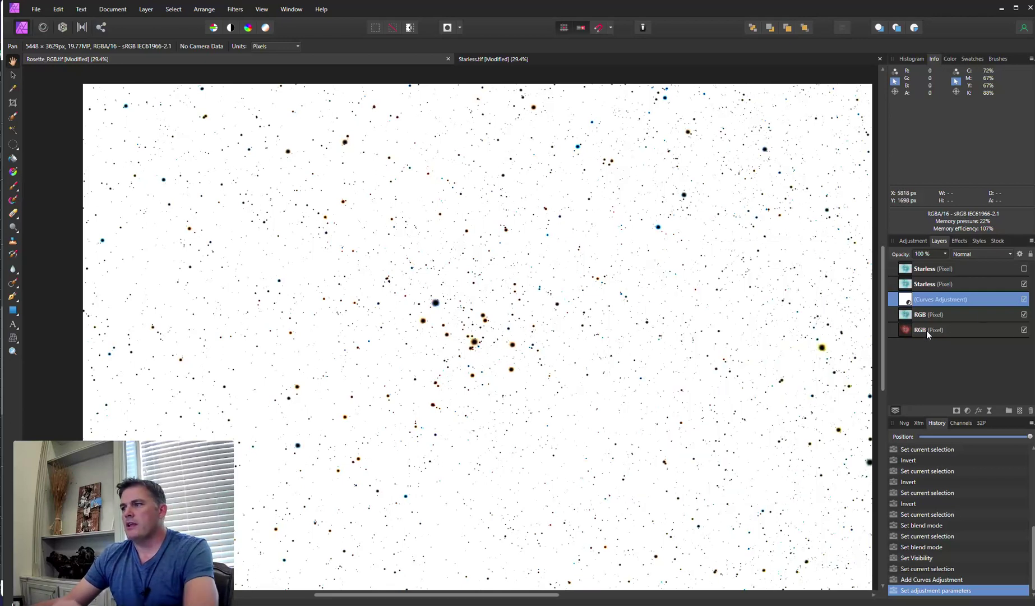
Step: Duplicate the Curves adjustment and nest the copies inside the RGB and Starless layers
click(907, 303)
key(ctrl+c)
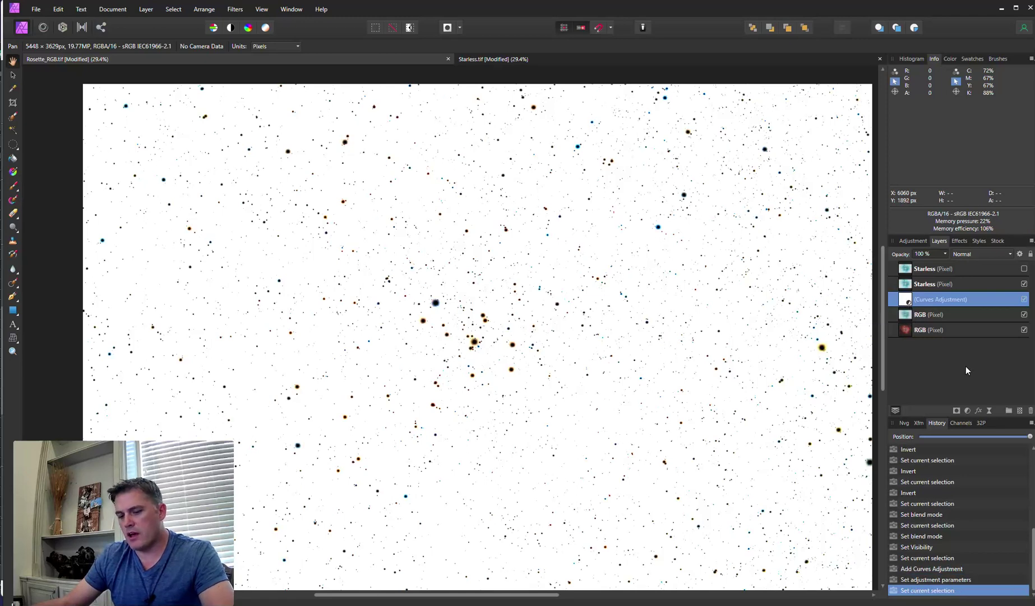
key(ctrl+v)
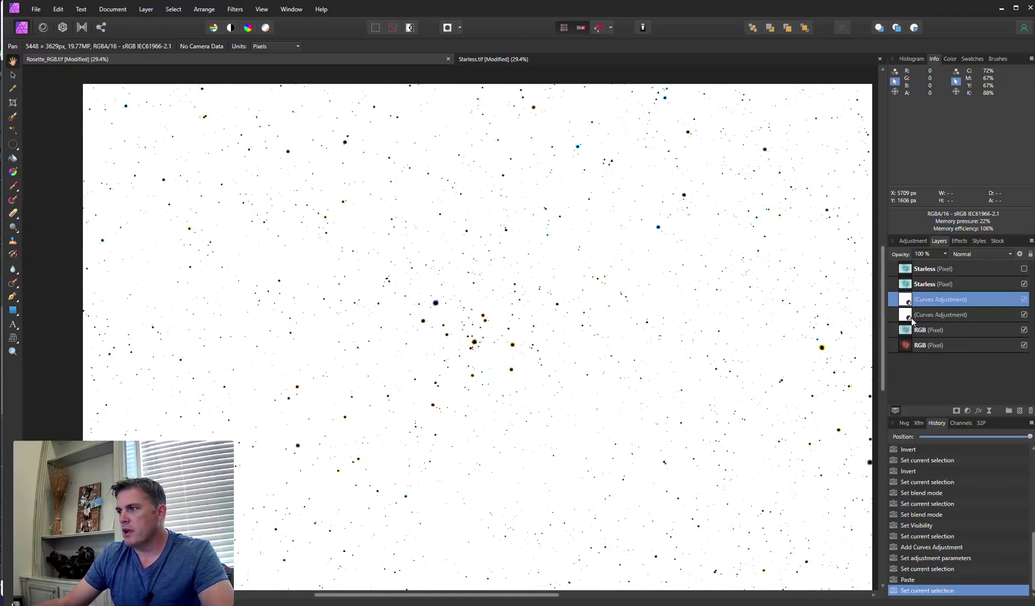
click(908, 315)
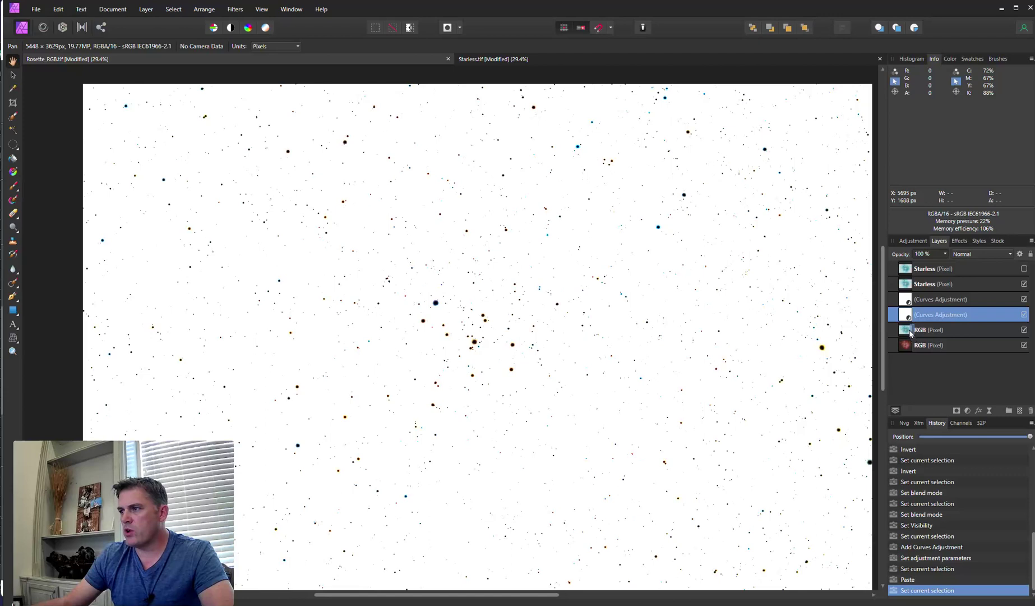
drag(920, 315, 942, 289)
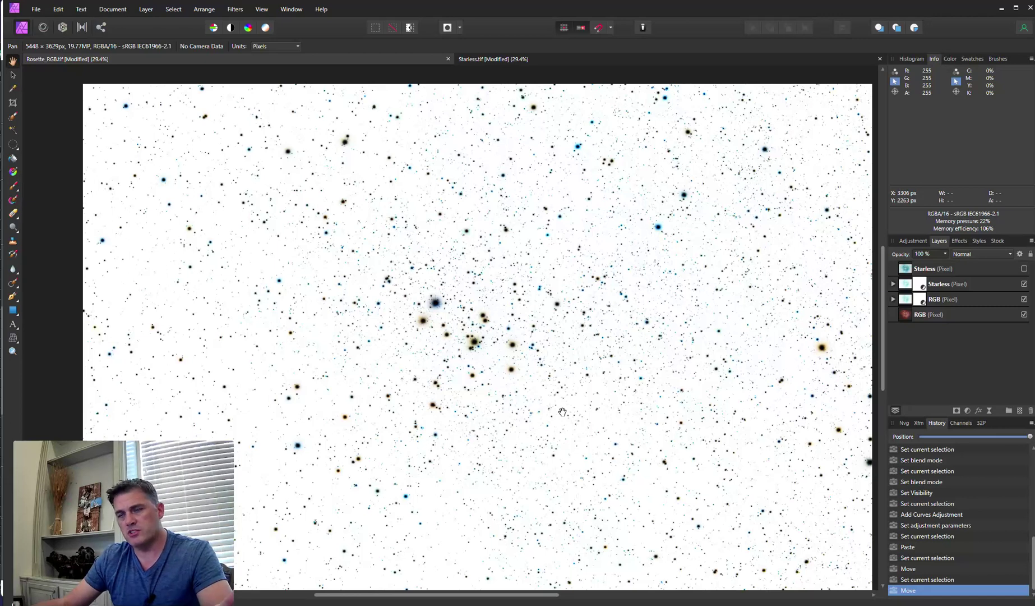
Step: Make the top Starless layer visible again and add an Invert adjustment at the top of the stack
click(1012, 267)
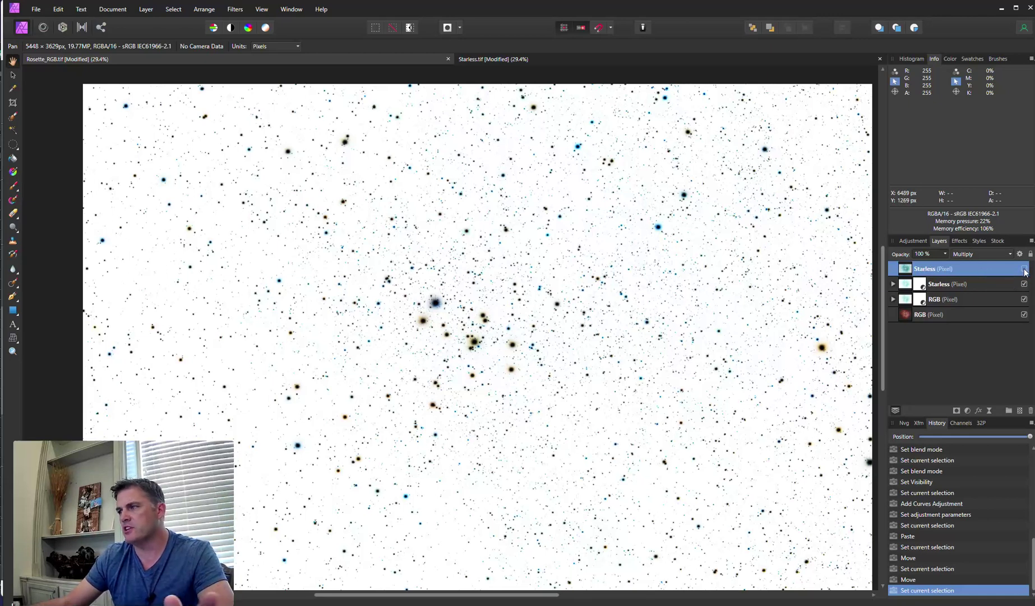
click(1024, 269)
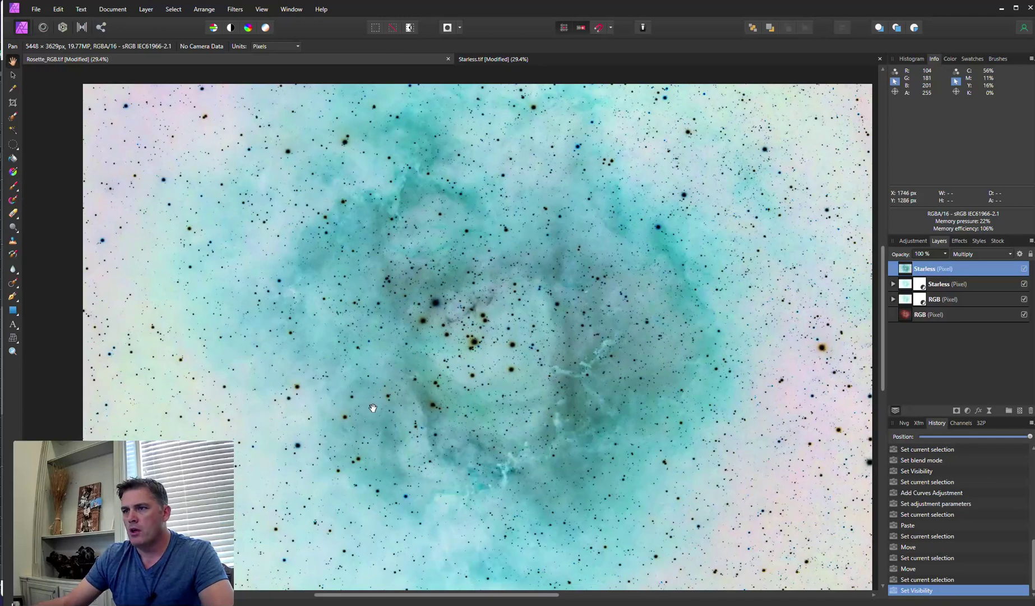
click(967, 410)
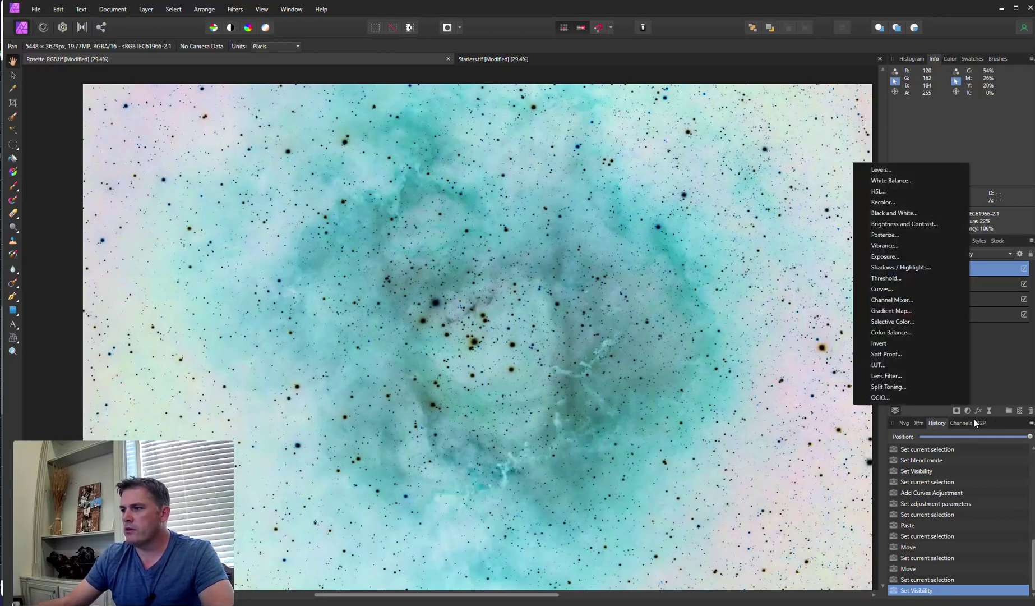
click(887, 343)
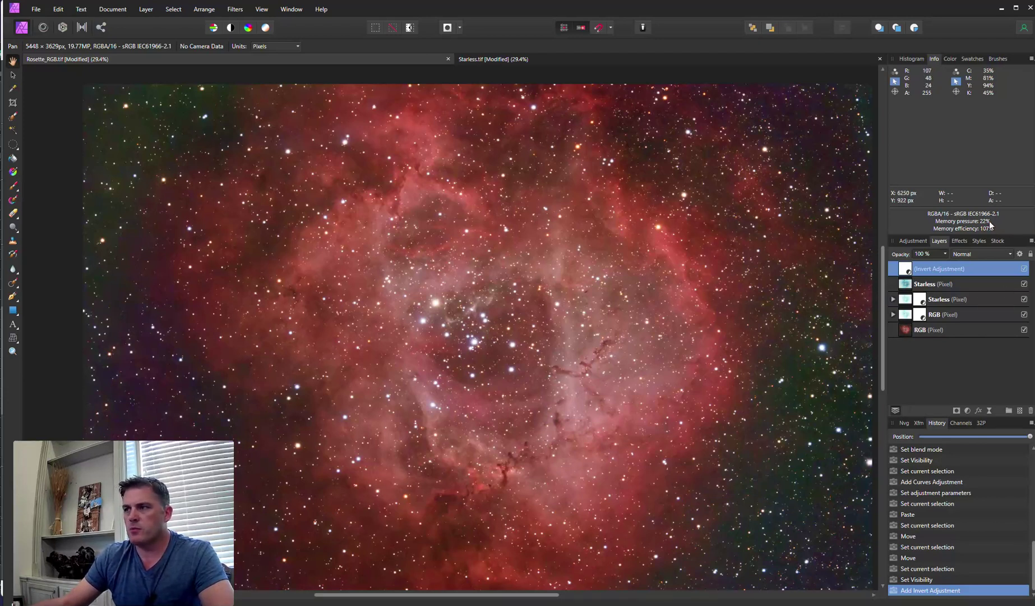
Step: Group the Starless and RGB layers together and toggle the group to compare
click(904, 284)
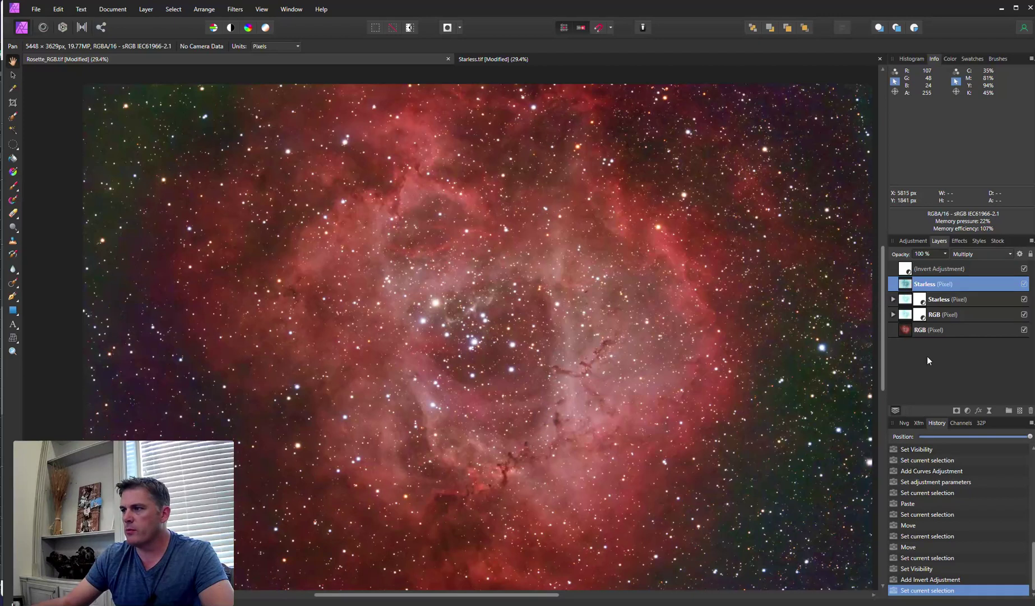
shift+click(909, 315)
right_click(909, 321)
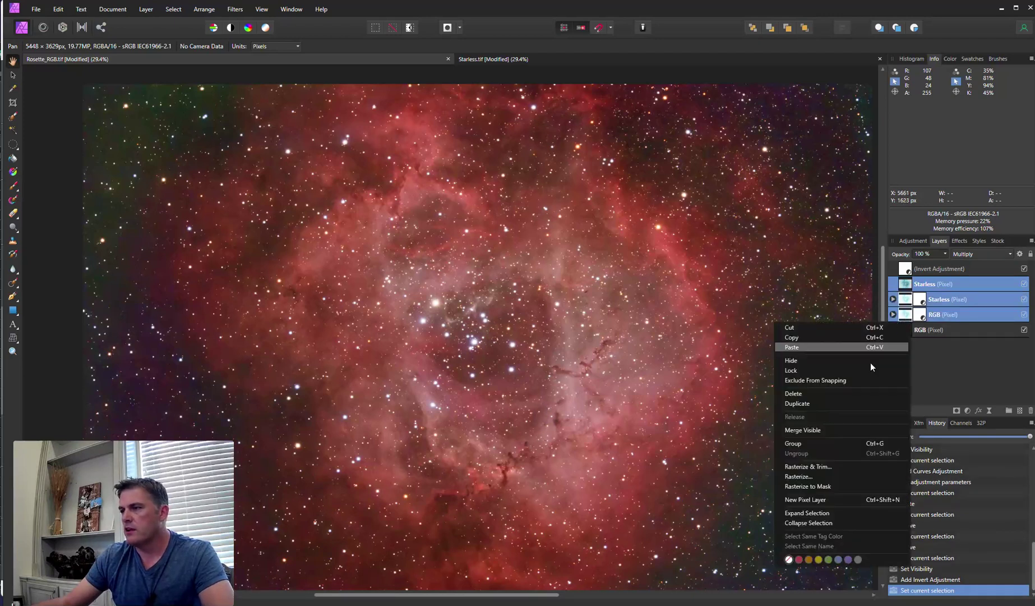
click(792, 444)
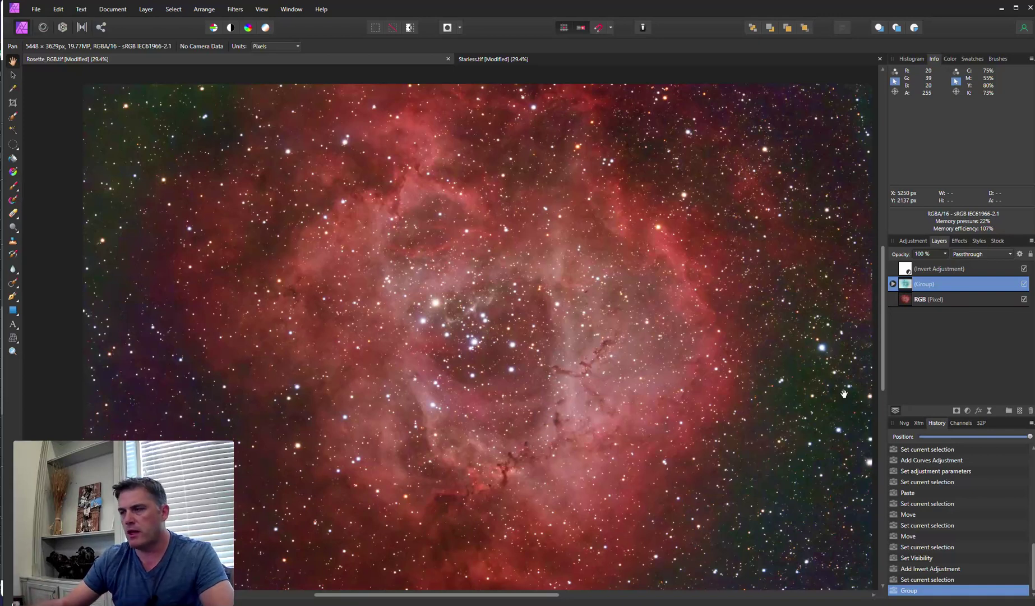
click(1024, 284)
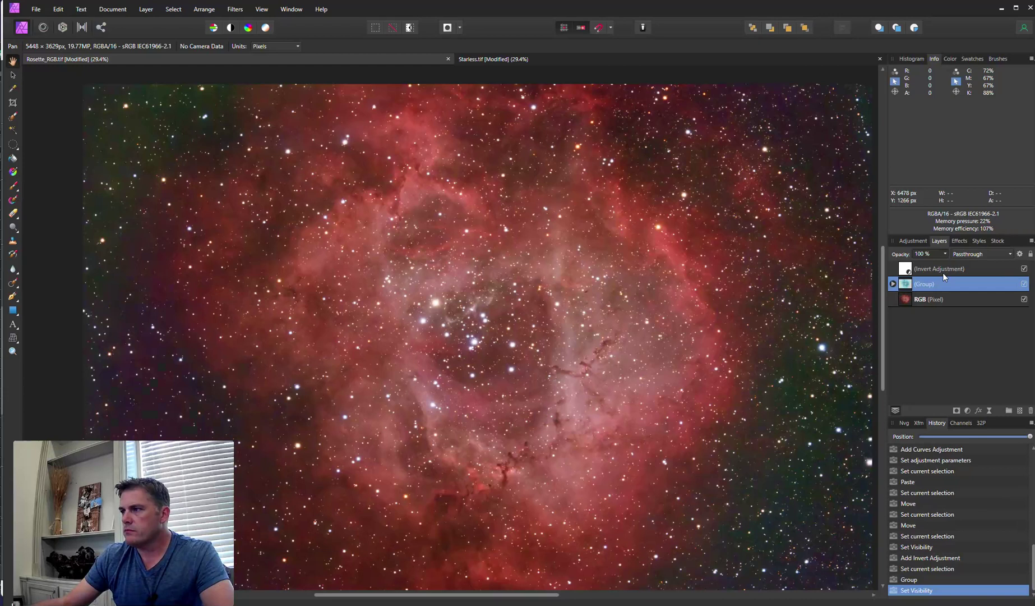
Step: Move the Invert adjustment inside the expanded group and compare the result
click(903, 271)
click(893, 283)
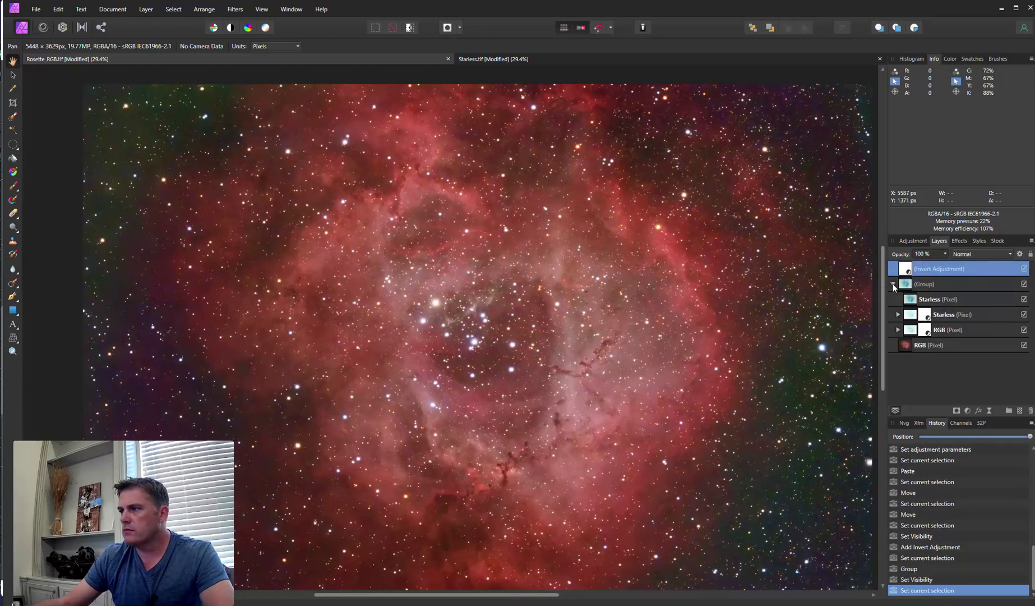
drag(908, 269, 971, 291)
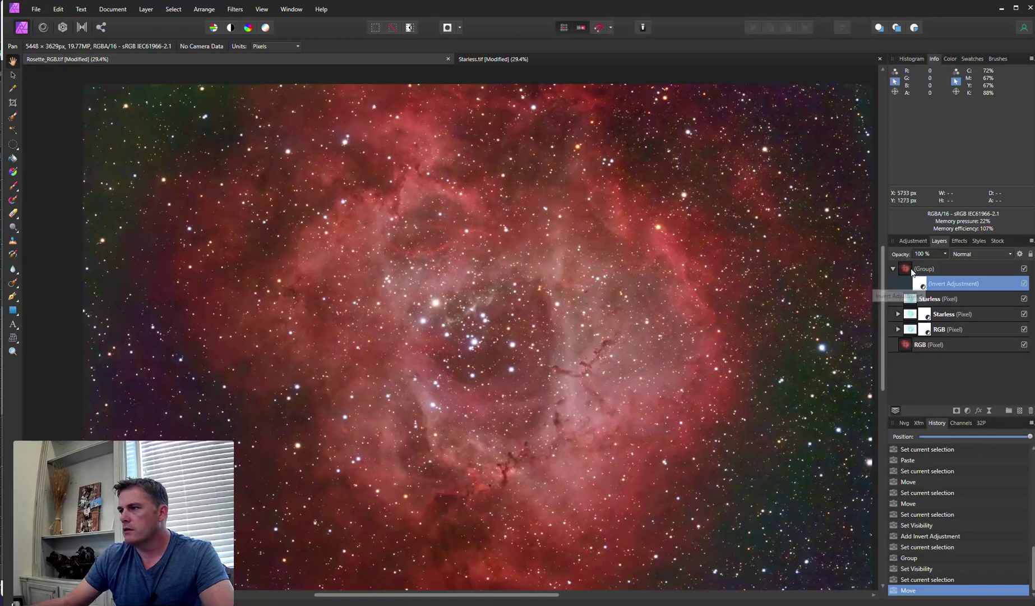
click(1024, 269)
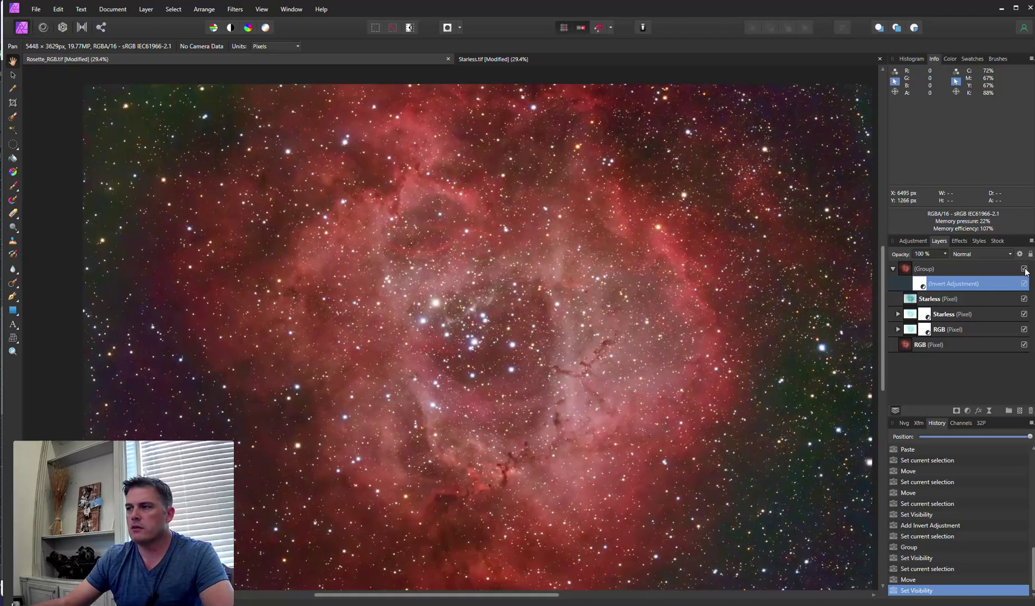
Step: Raise the point on the RGB layer's Curves adjustment for a stronger stretch
click(897, 314)
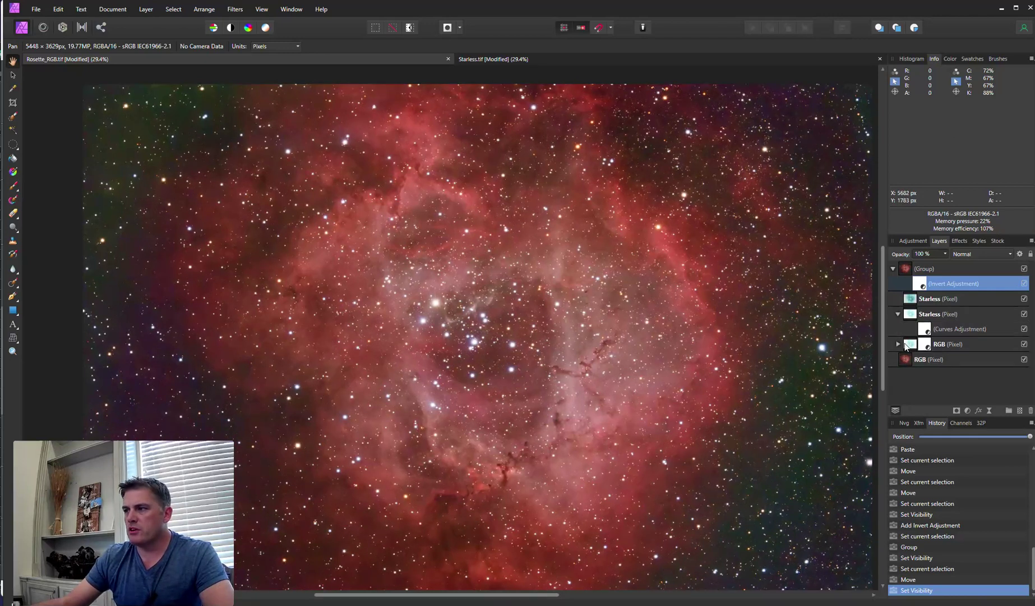
click(898, 344)
double_click(934, 361)
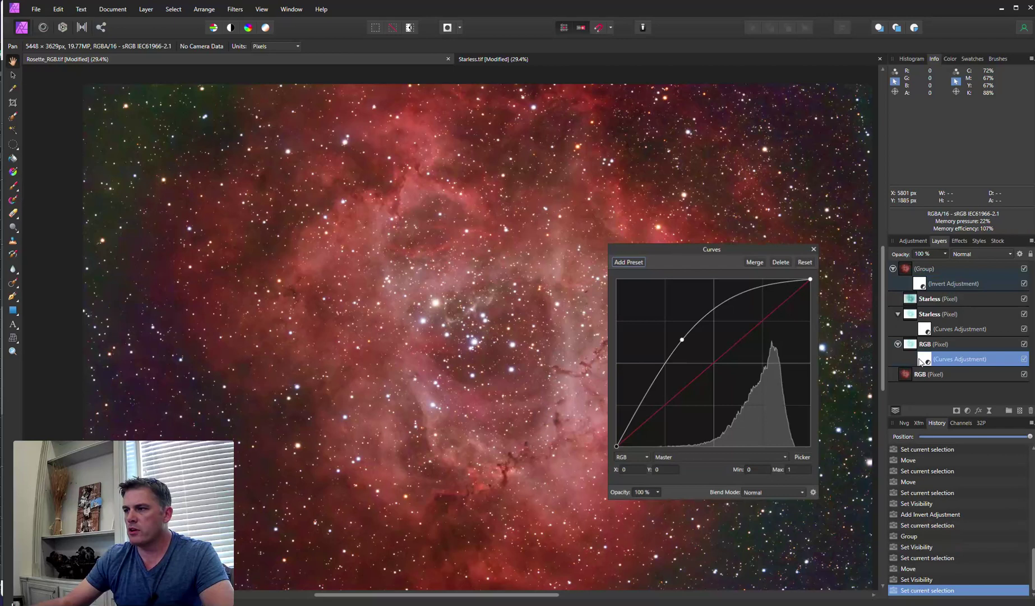
drag(682, 338, 670, 335)
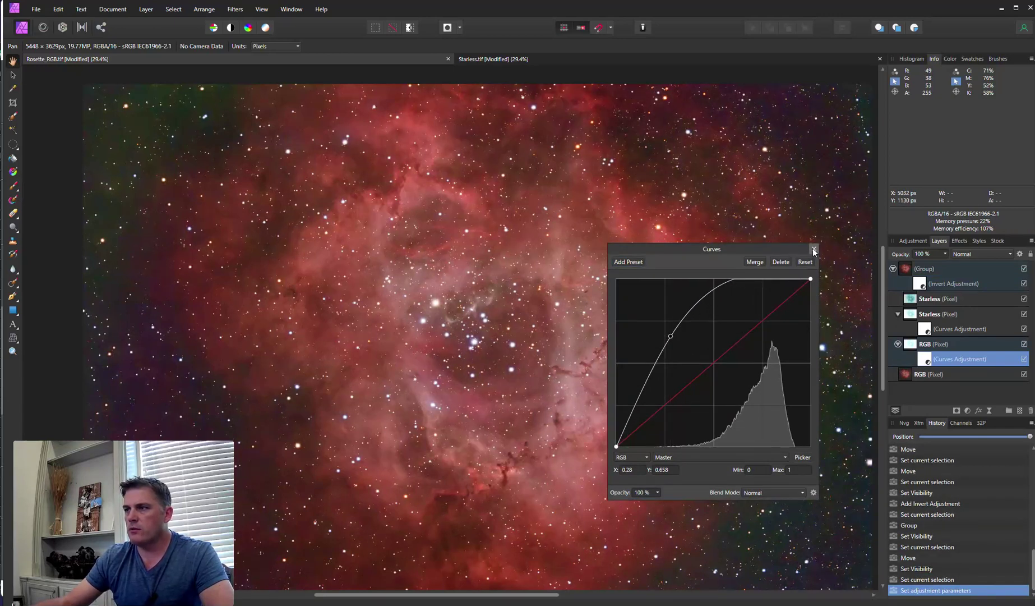
click(814, 248)
Step: Delete the Starless layer's old curves and nest a copy of the RGB layer's stronger curves there
click(929, 329)
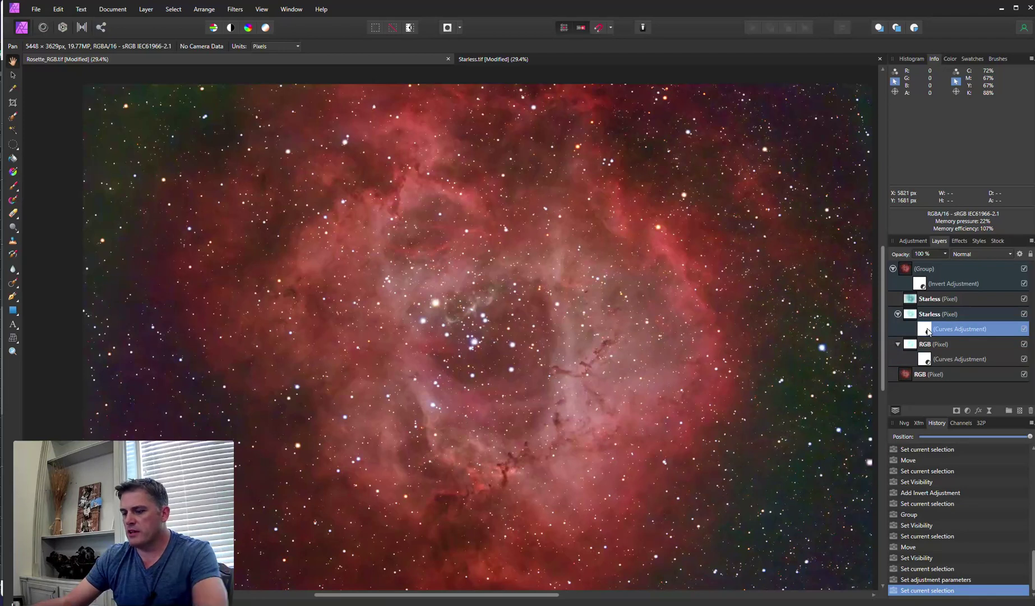
key(Delete)
click(926, 345)
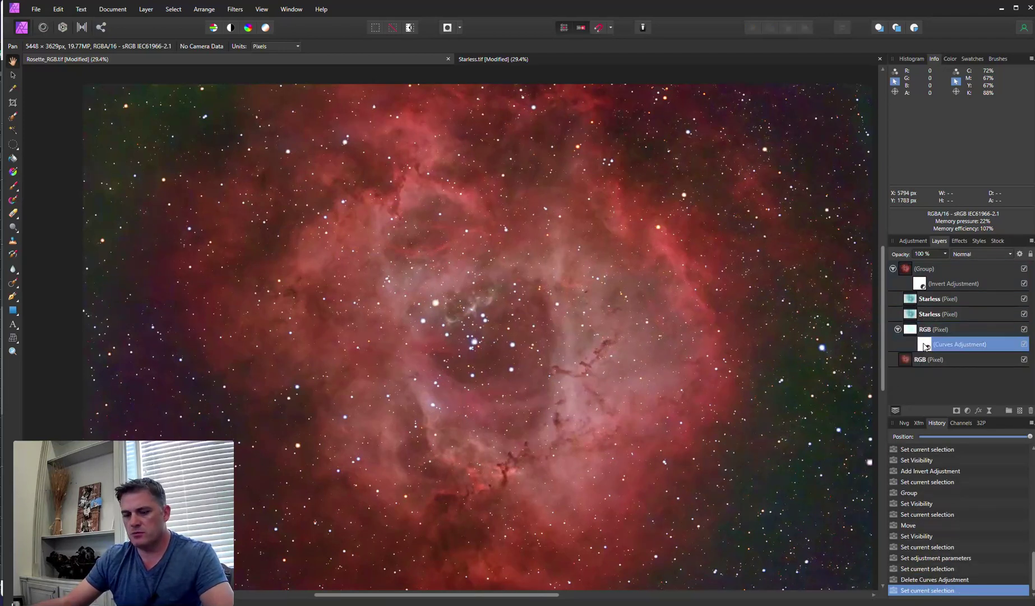
key(ctrl+c)
key(ctrl+v)
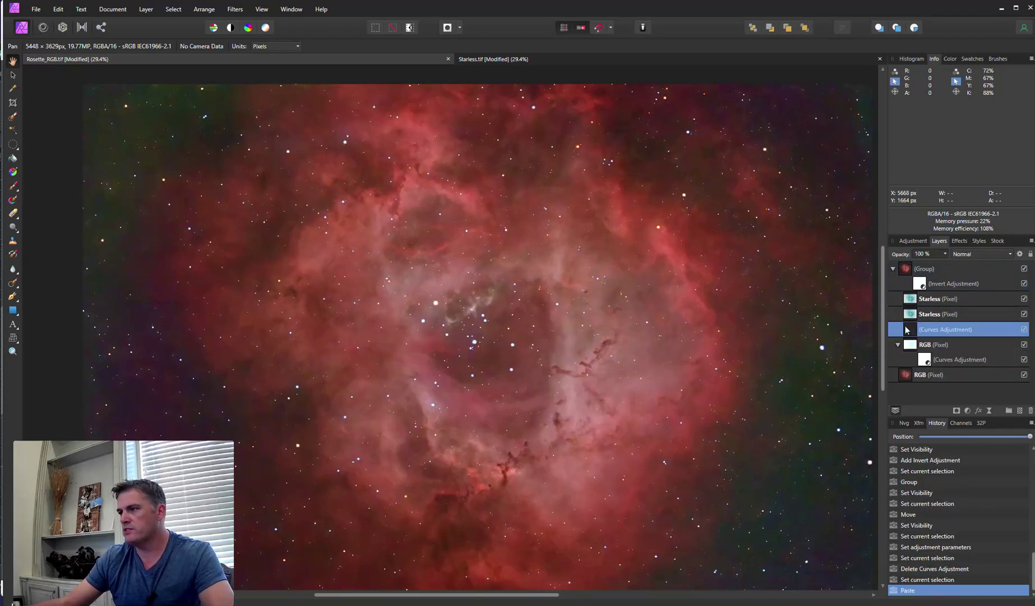
drag(917, 317, 918, 318)
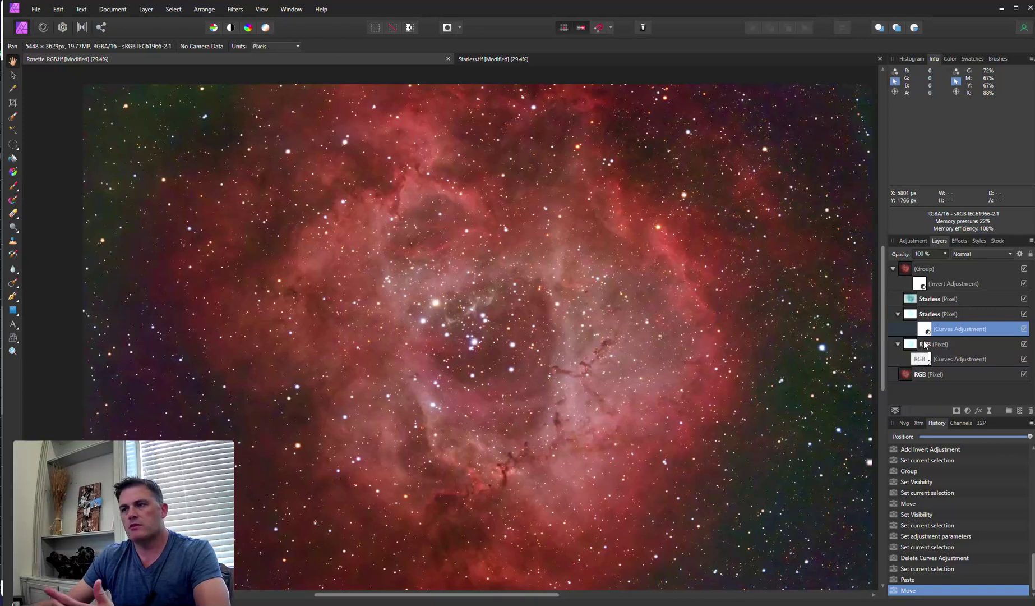
Step: Toggle the star-reduction group for a before/after view, then zoom into the central star cluster
click(1024, 269)
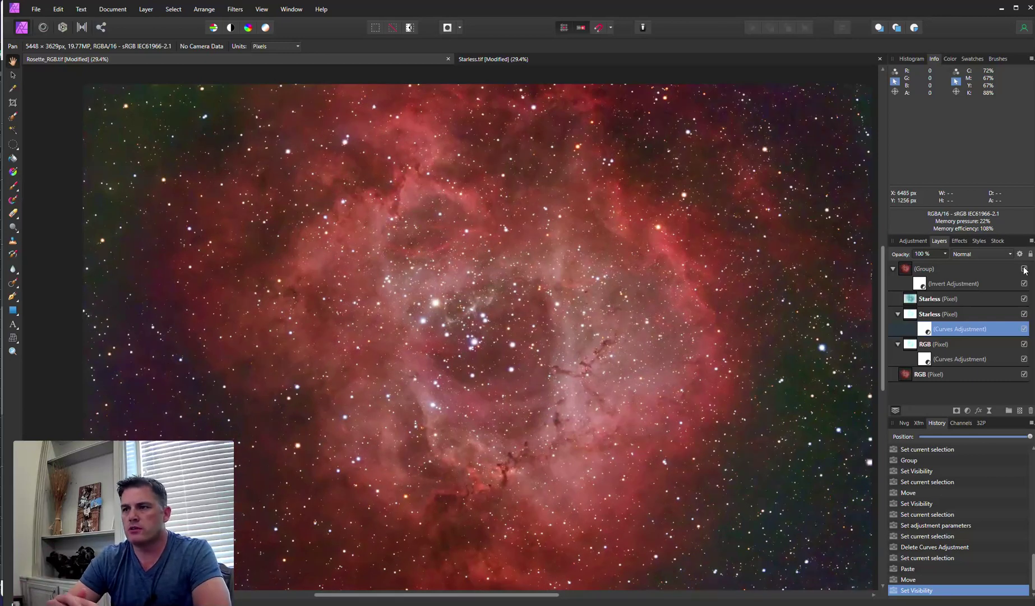
scroll(454, 331, up, 5)
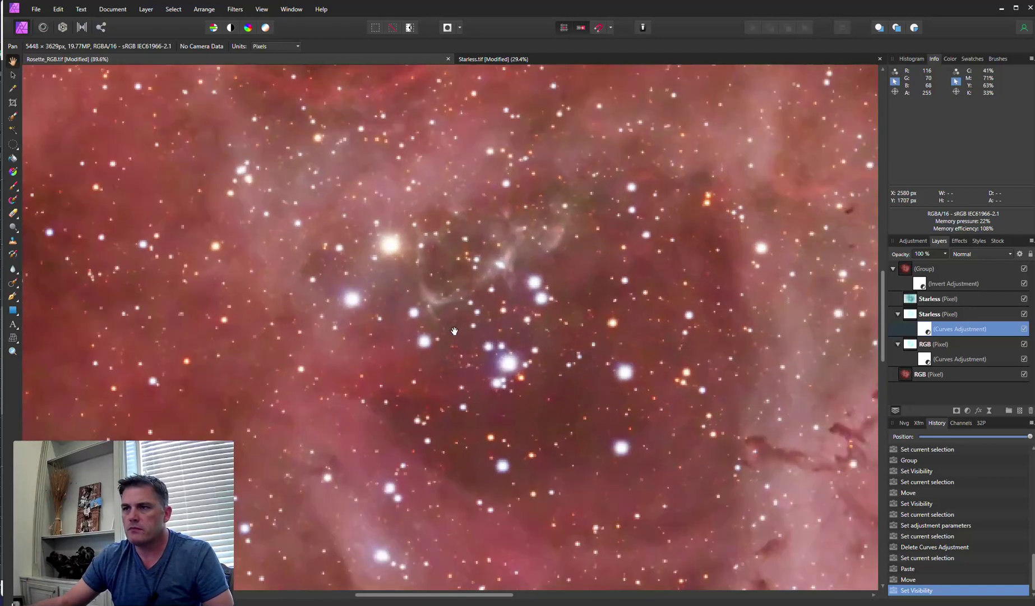
scroll(454, 331, up, 2)
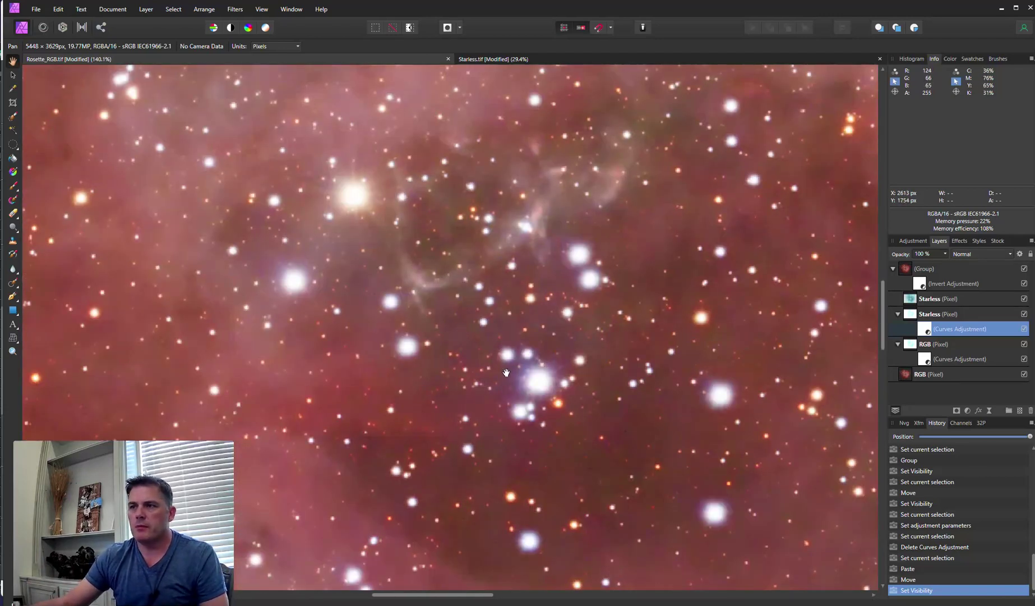